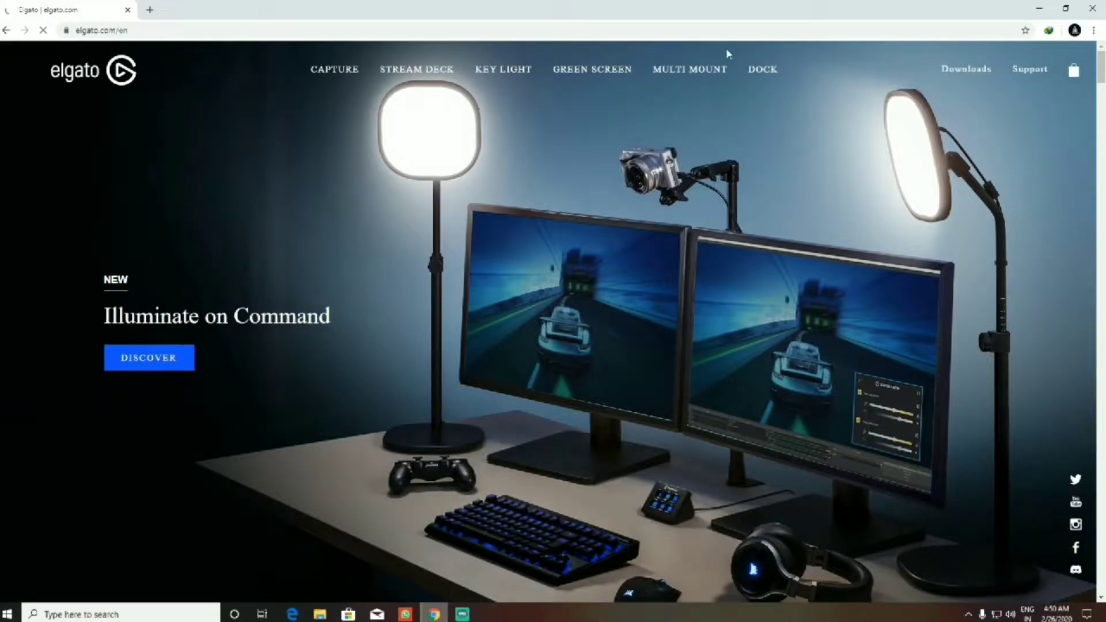
- Look up the Game Capture for Windows download on Elgato's downloads page and open the browser's download list
mouse_move(503, 87)
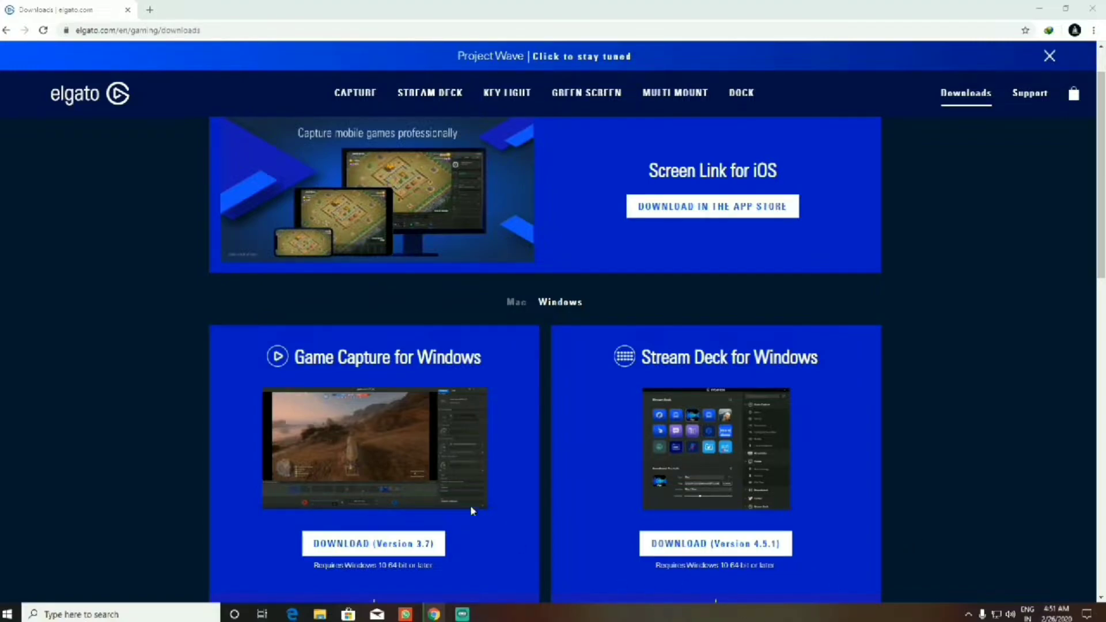
scroll(438, 403, down, 2)
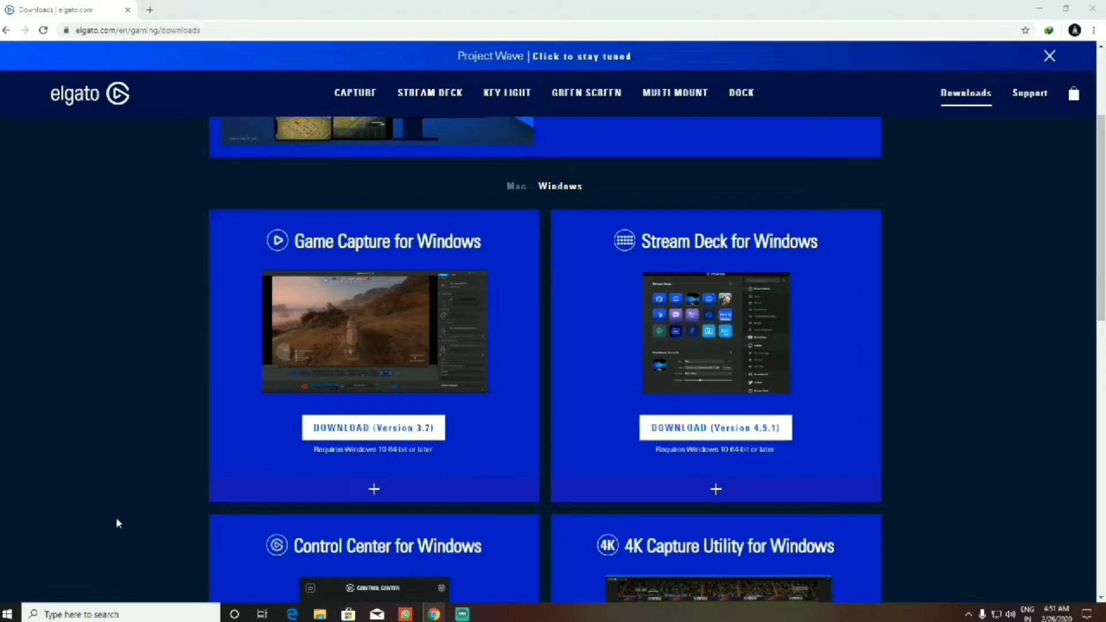
click(1094, 30)
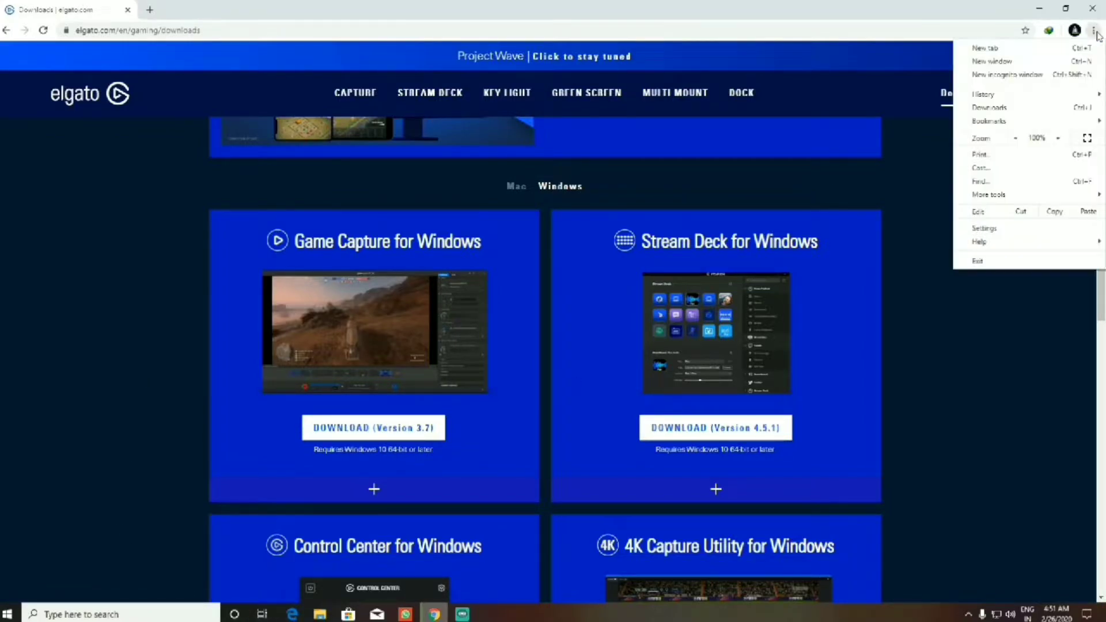
click(984, 108)
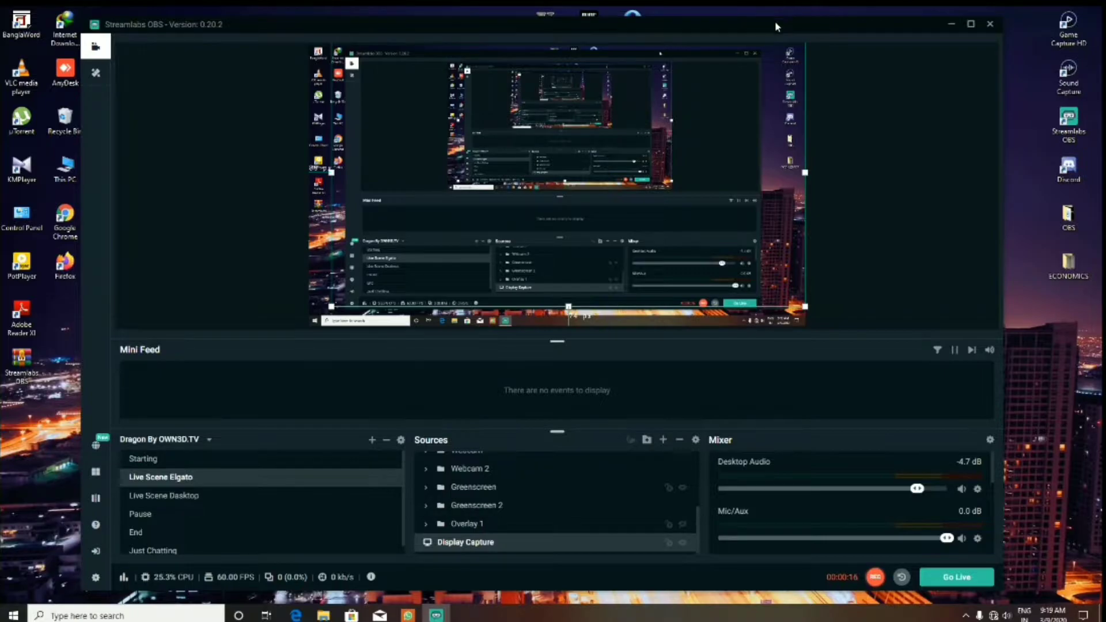
drag(764, 23, 779, 27)
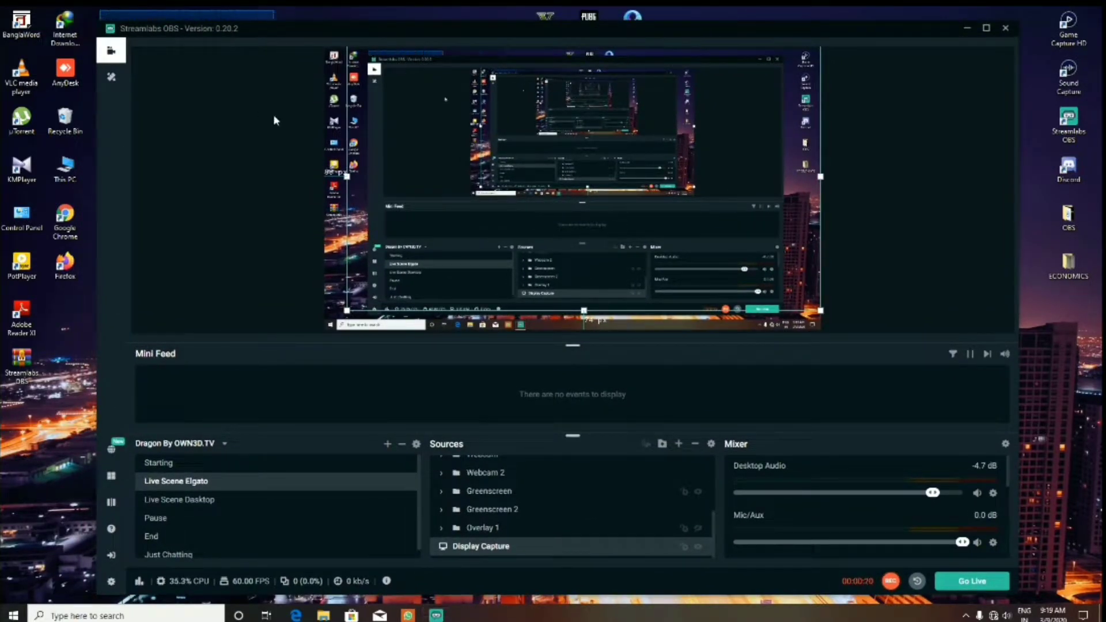
right_click(1041, 354)
click(1053, 365)
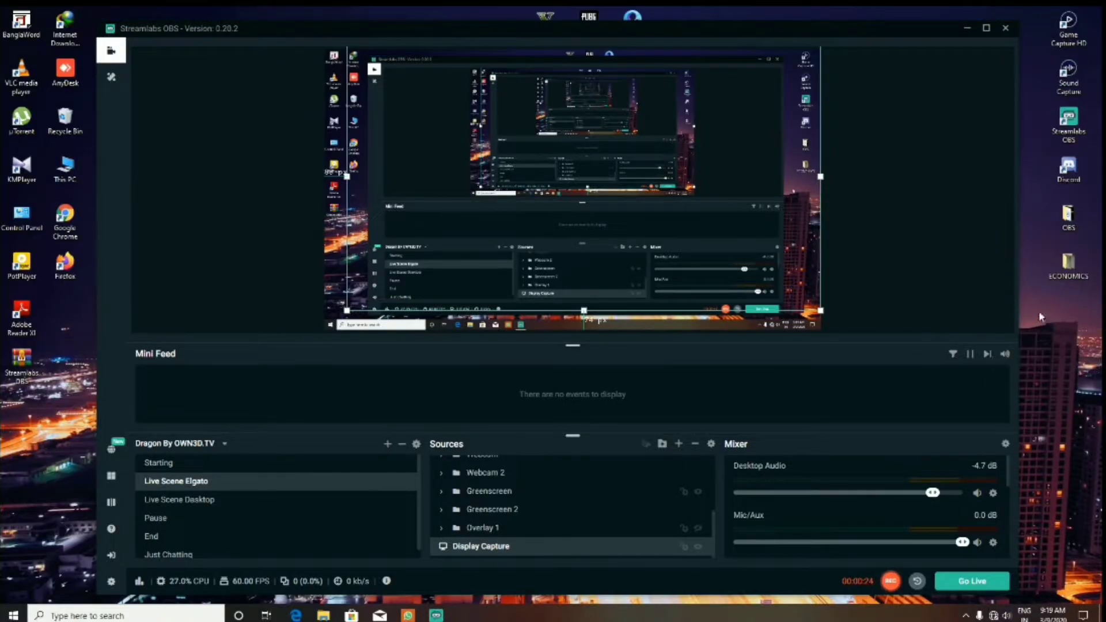
drag(1032, 126, 1046, 571)
drag(1032, 153, 1036, 558)
right_click(1032, 167)
click(1025, 192)
right_click(1048, 318)
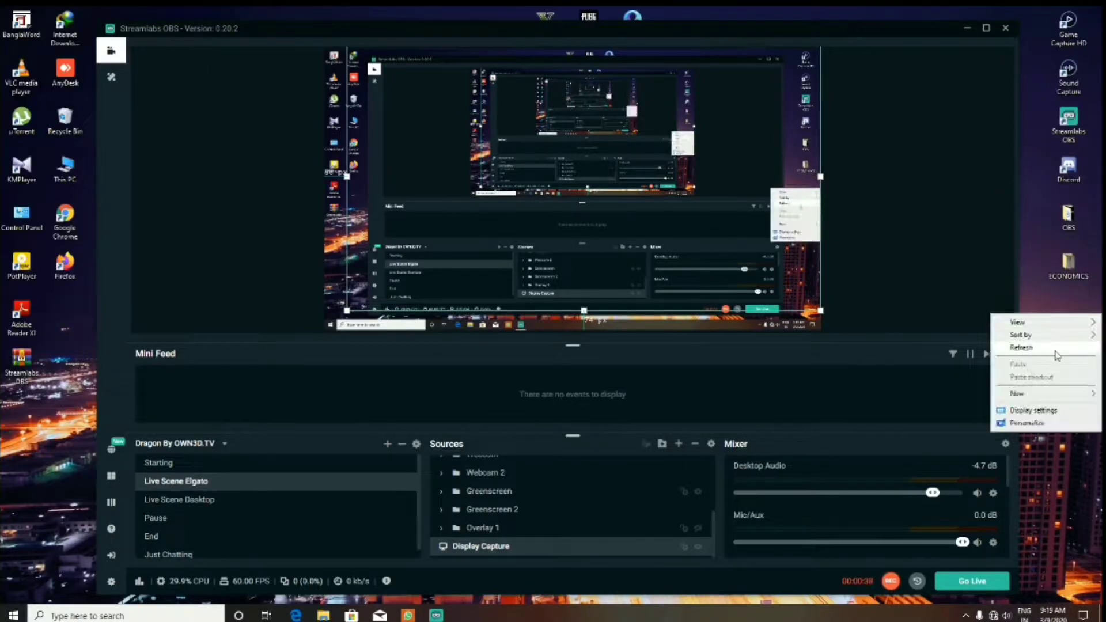
click(1057, 348)
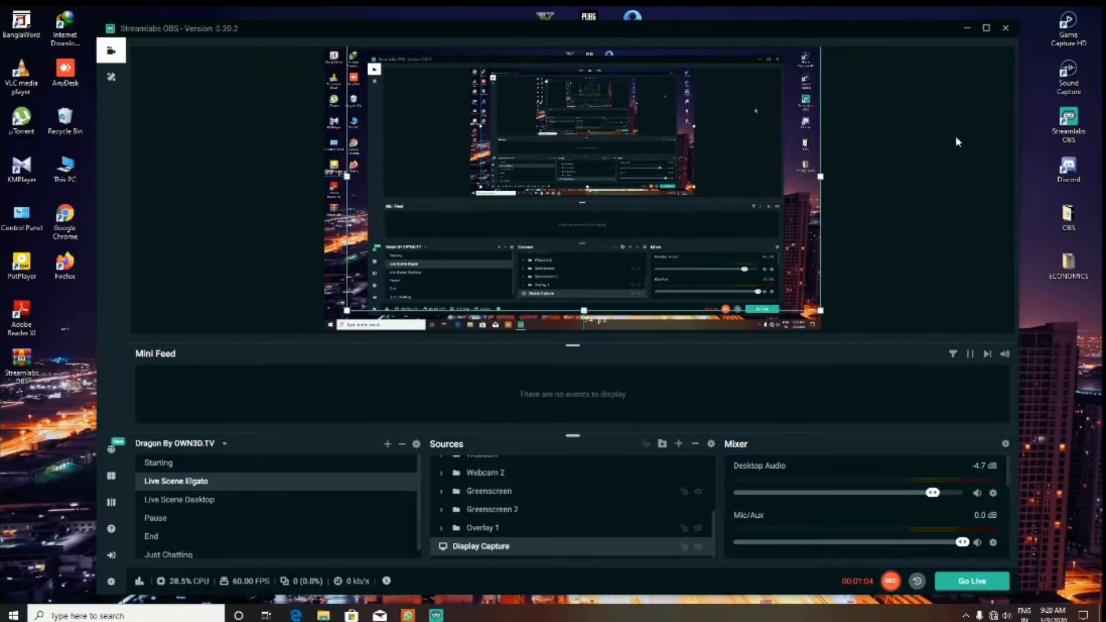
right_click(1029, 148)
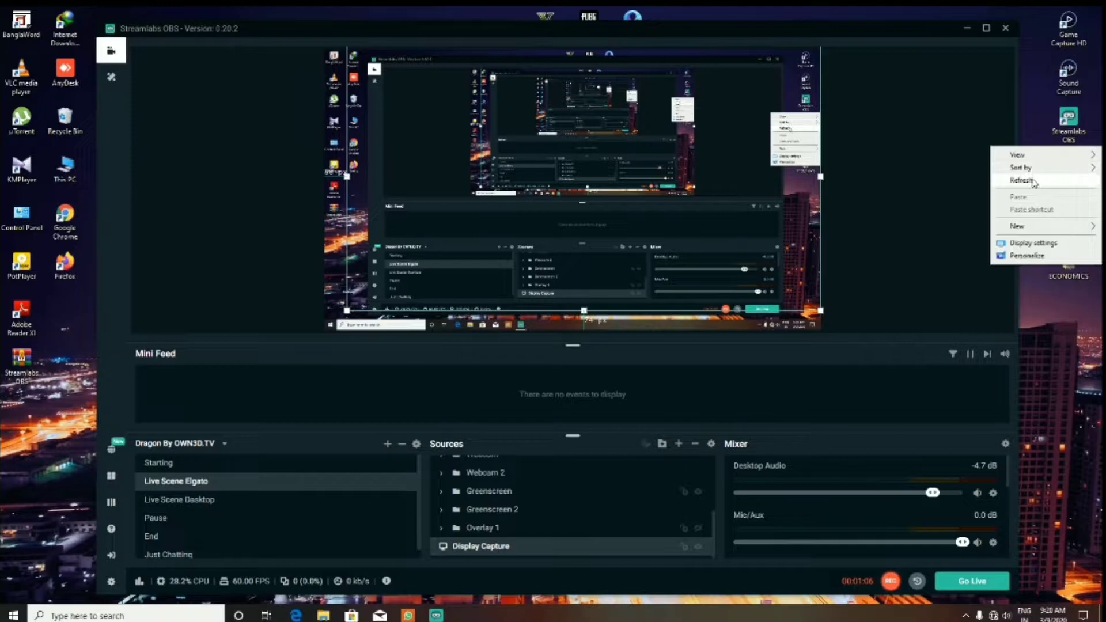
click(1041, 180)
right_click(1032, 349)
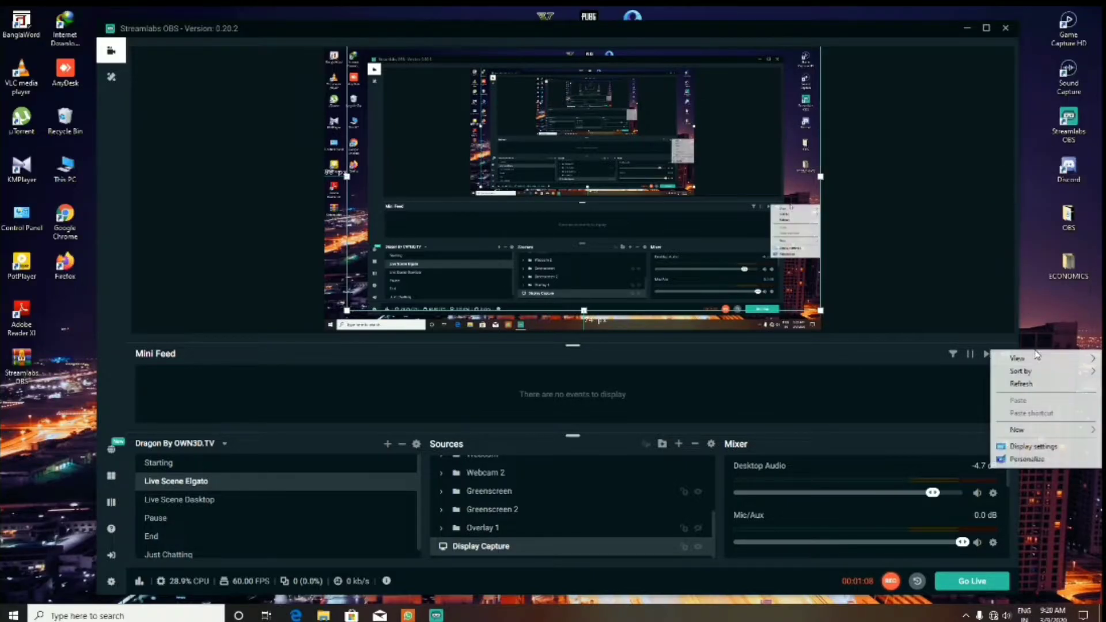
click(1042, 385)
right_click(1053, 305)
click(1059, 334)
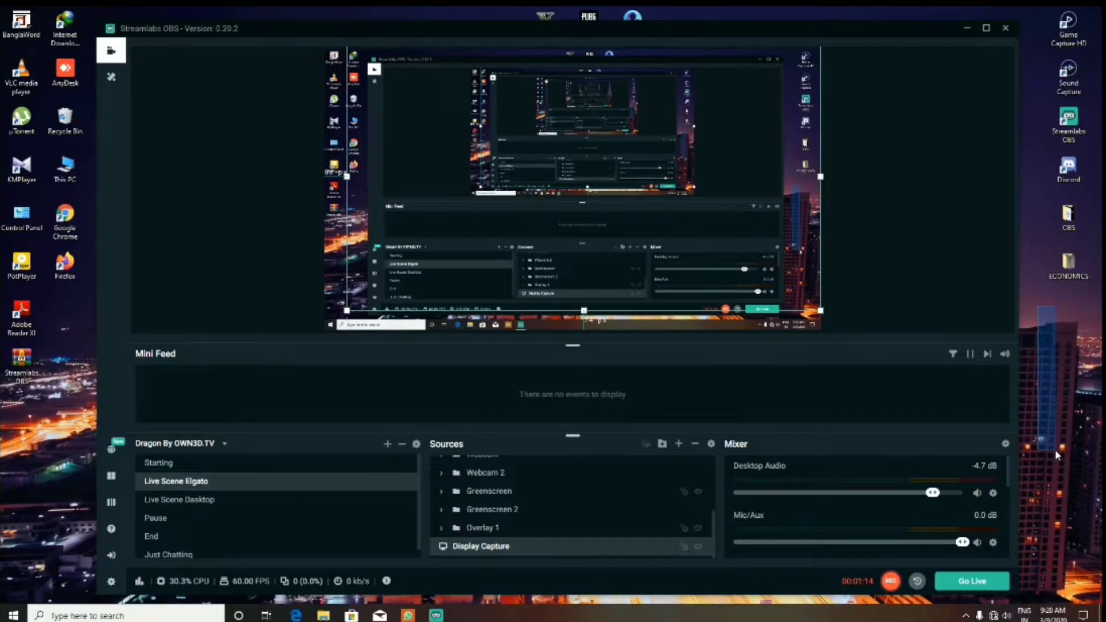
drag(1082, 315, 1021, 466)
drag(1082, 306, 1028, 487)
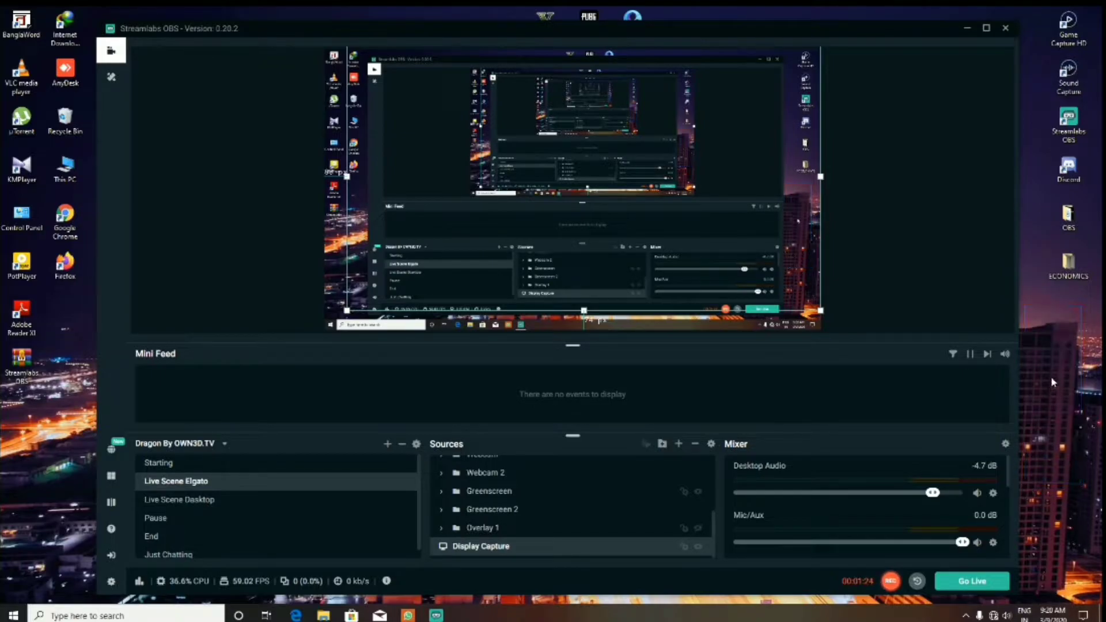
right_click(1044, 282)
click(1050, 320)
drag(1088, 305, 1027, 604)
right_click(1048, 302)
right_click(1050, 312)
right_click(1052, 316)
click(1074, 300)
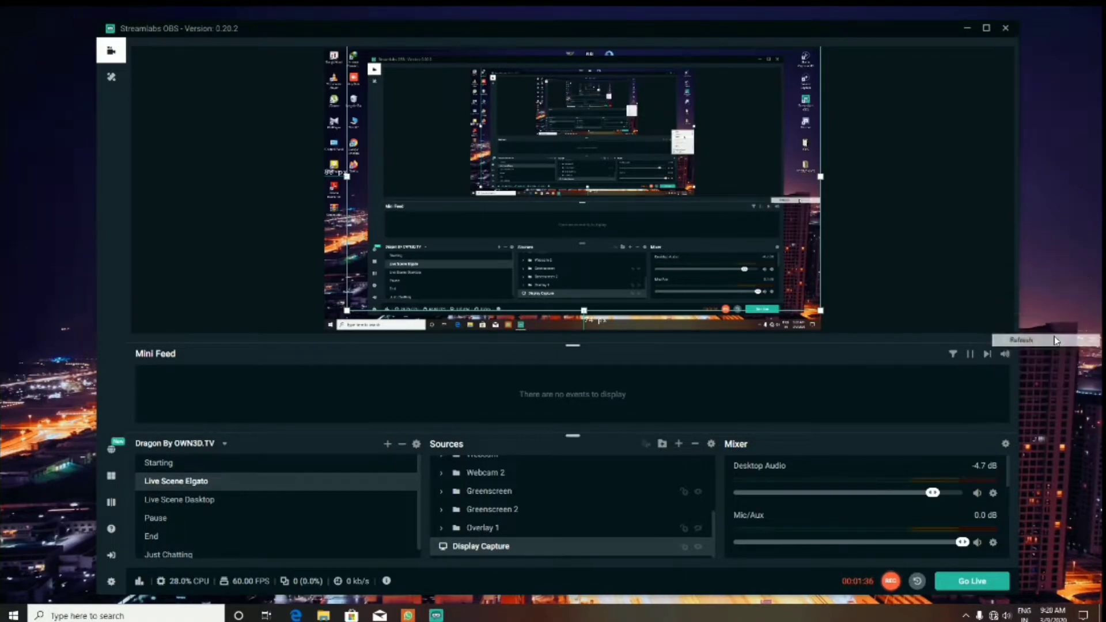
drag(1077, 301, 1038, 429)
drag(1082, 304, 990, 603)
right_click(1038, 304)
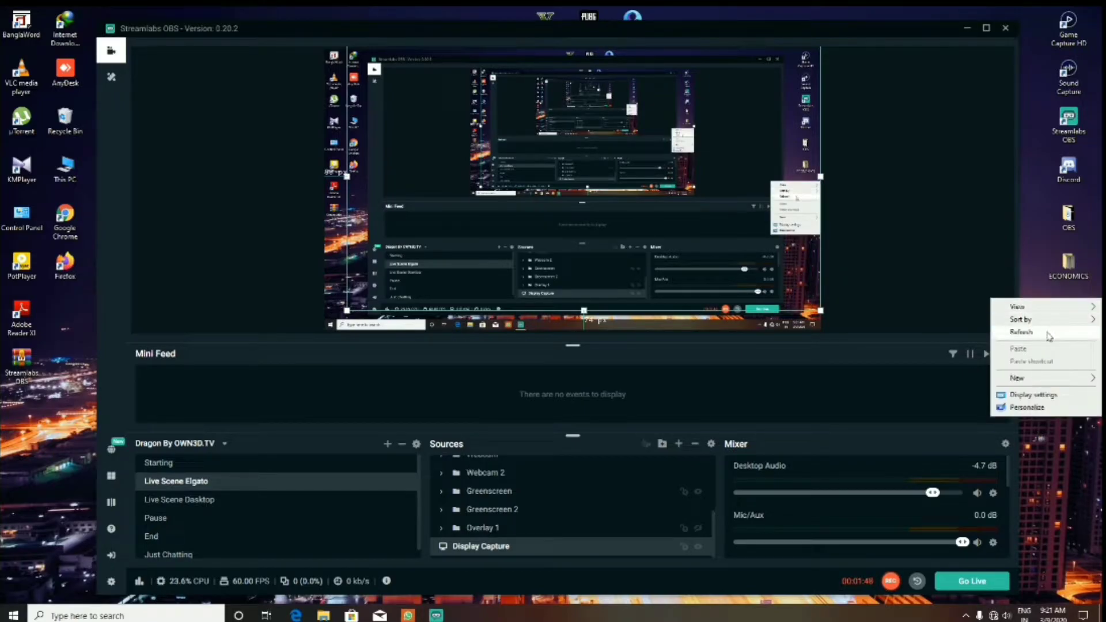
click(1049, 334)
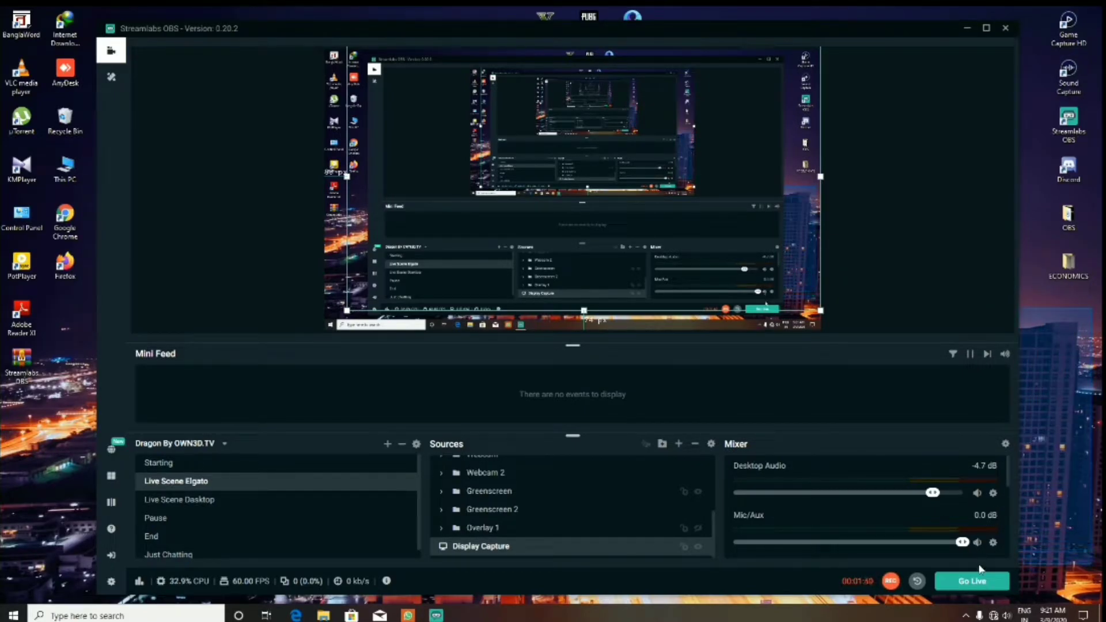
right_click(1072, 311)
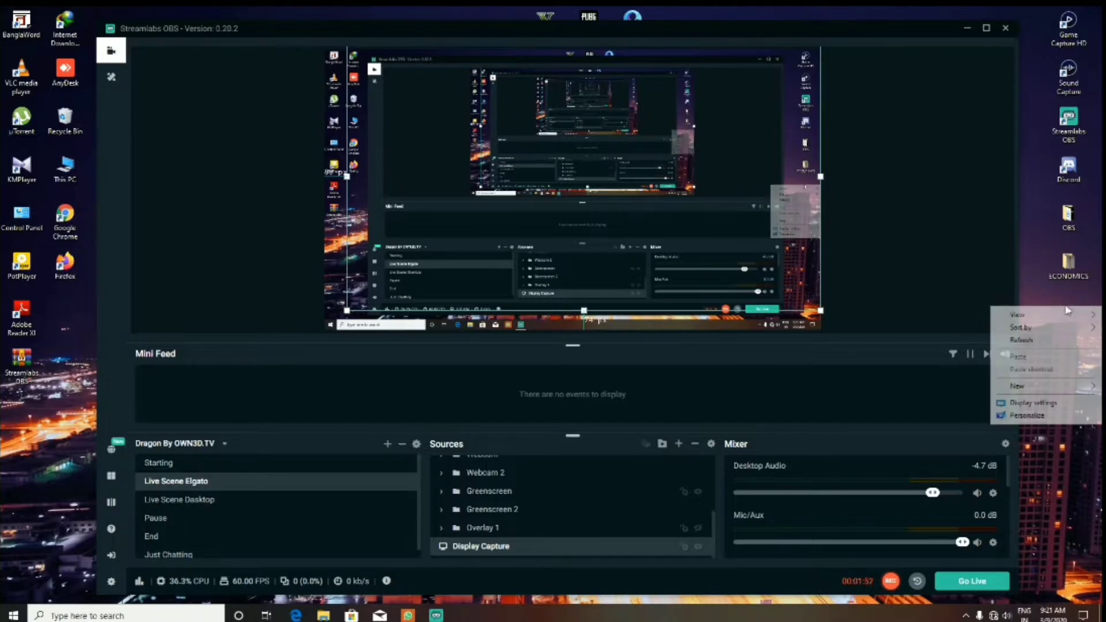
click(1050, 340)
right_click(1054, 309)
click(1048, 344)
right_click(1050, 310)
click(1037, 341)
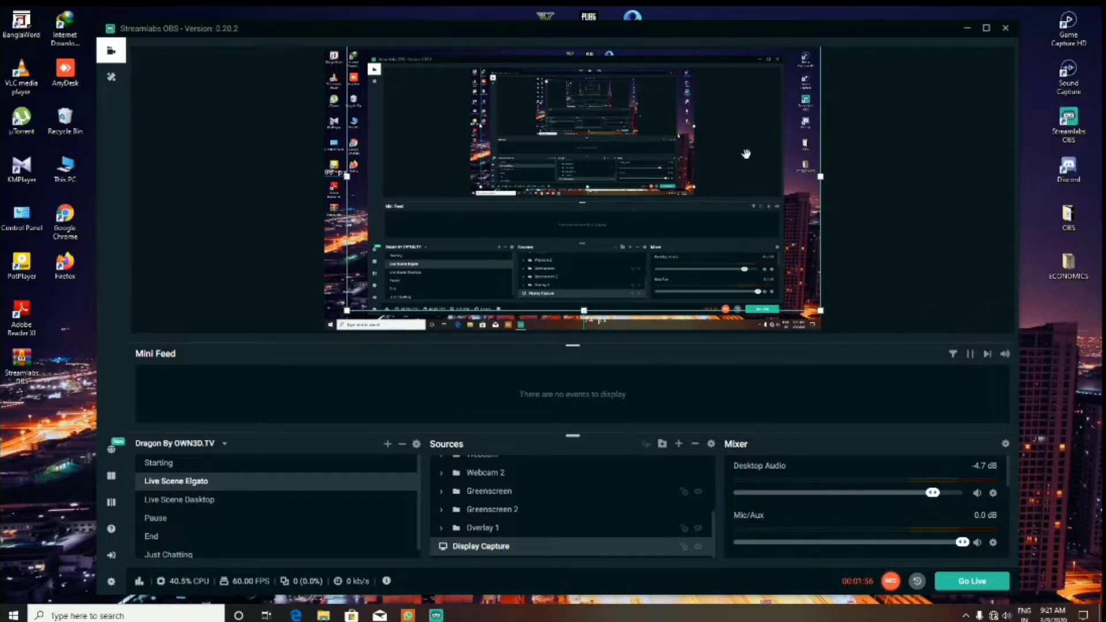
drag(622, 27, 622, 10)
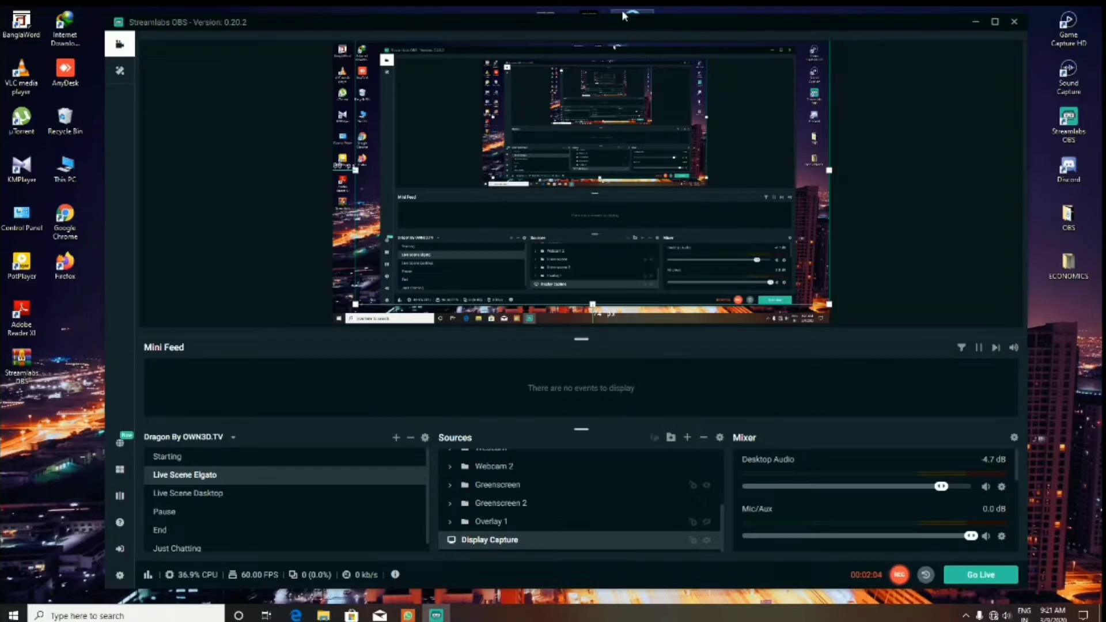
mouse_move(609, 30)
mouse_down()
mouse_move(624, 81)
mouse_move(602, 46)
mouse_up()
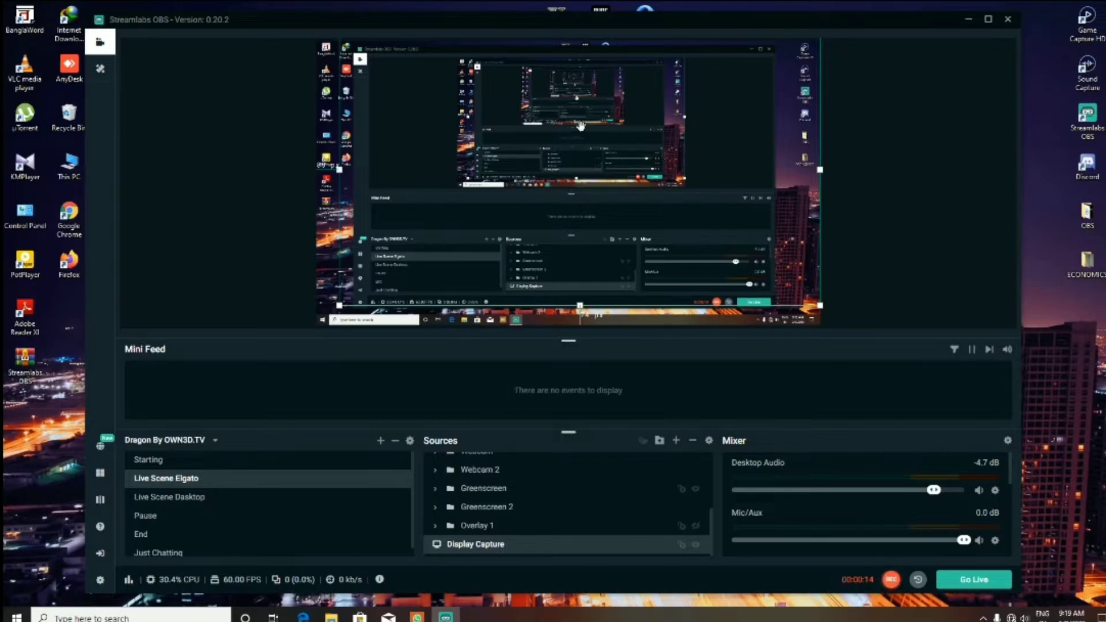
drag(768, 30, 783, 34)
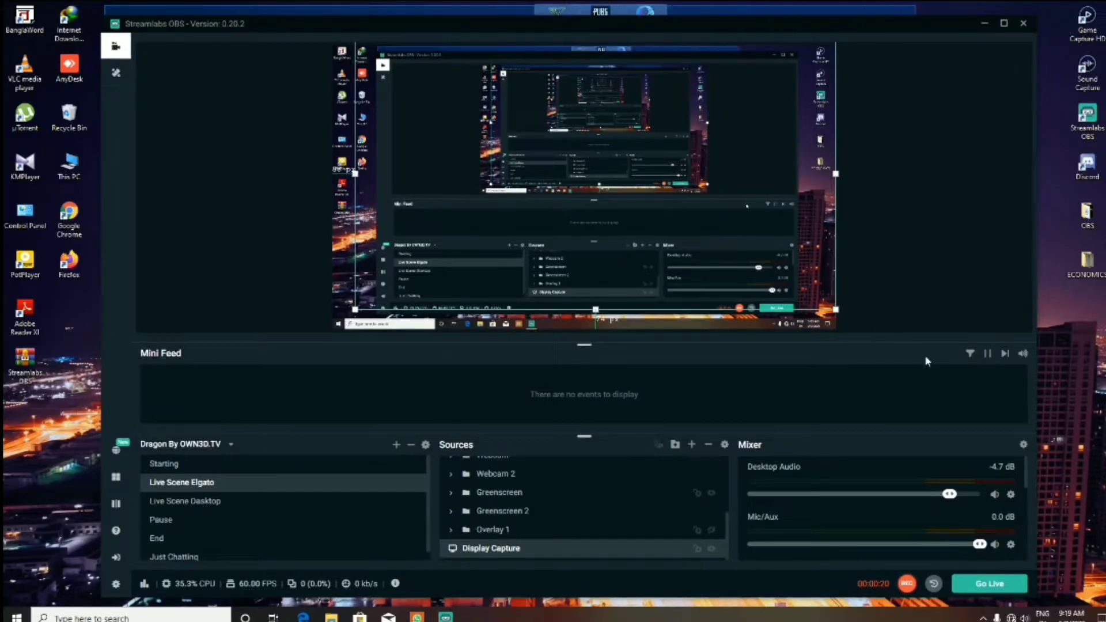
right_click(1060, 345)
click(1042, 361)
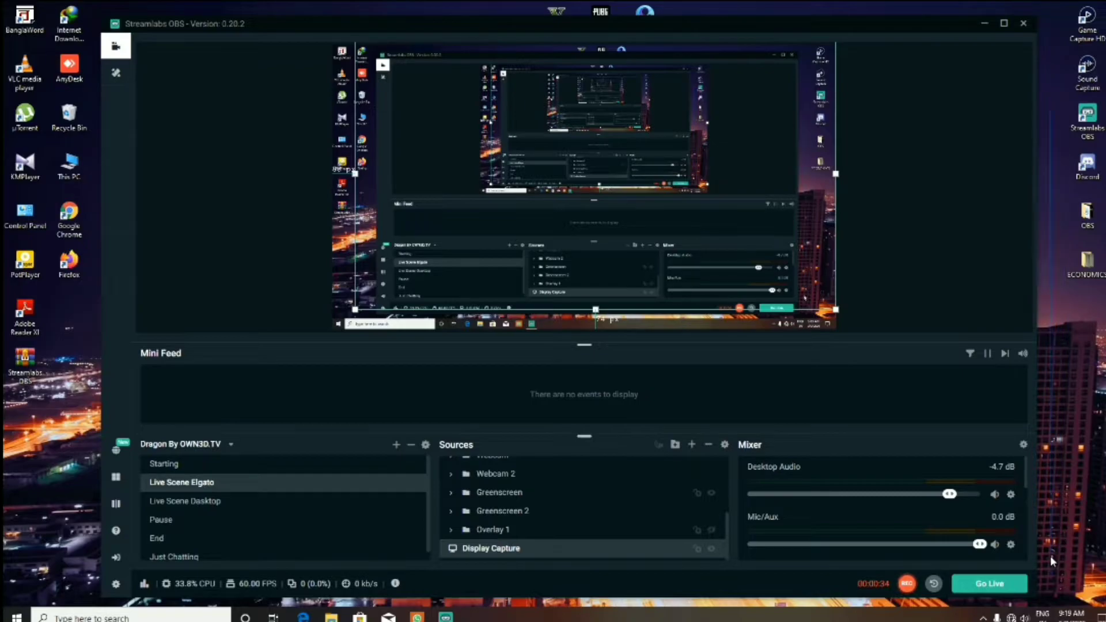
right_click(1052, 169)
click(1042, 196)
right_click(1063, 311)
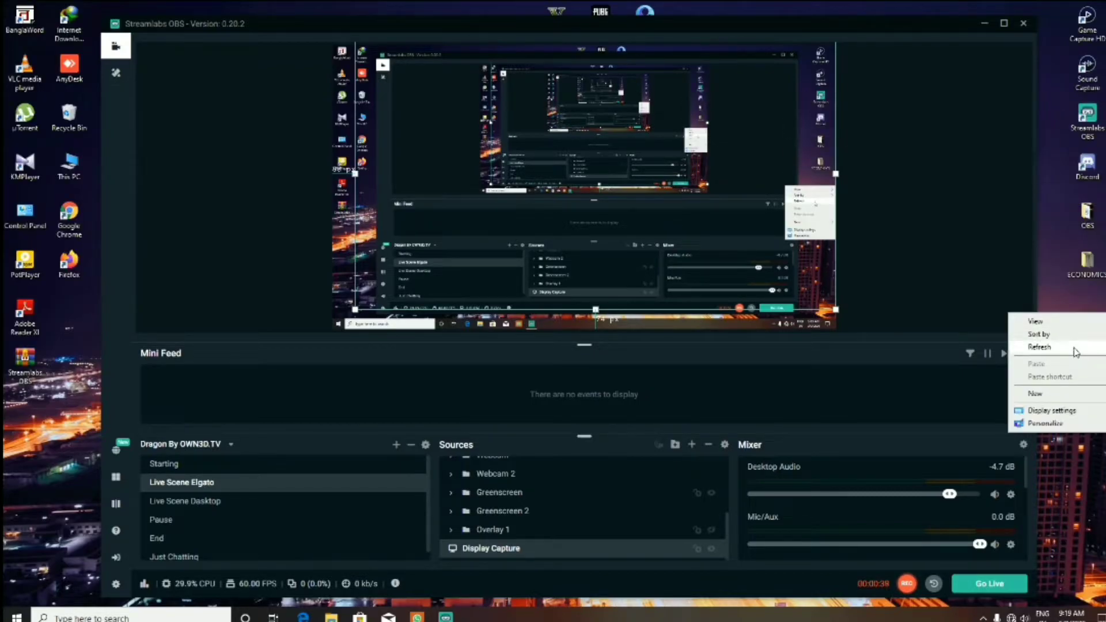
click(1074, 349)
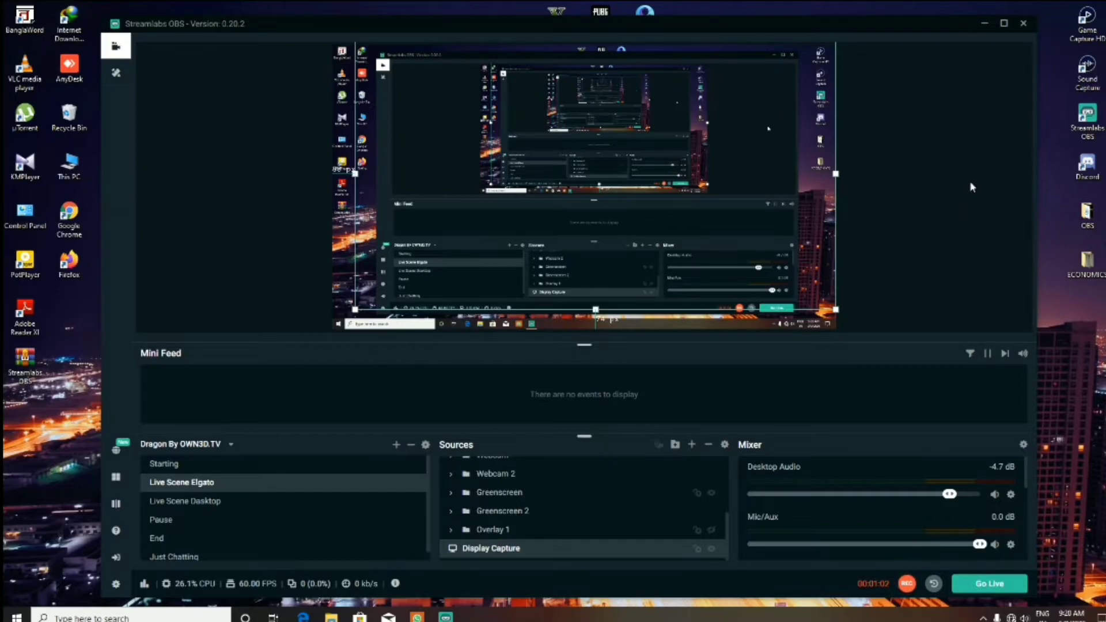
right_click(1047, 142)
click(1061, 176)
right_click(1049, 348)
click(1057, 383)
right_click(1073, 299)
click(1079, 334)
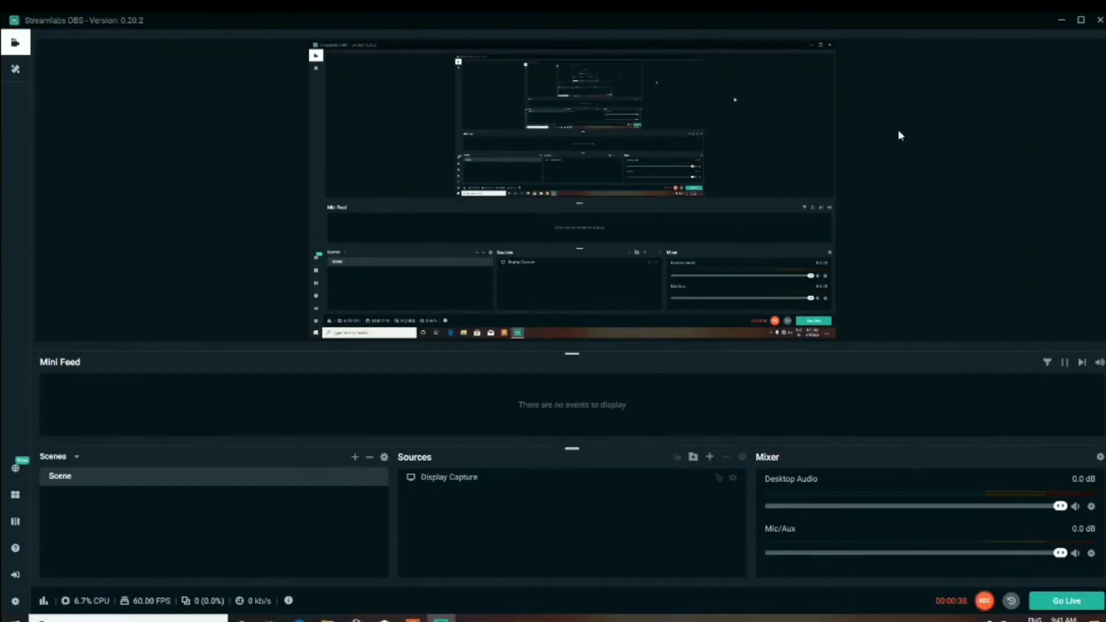
right_click(899, 132)
click(894, 122)
- Add a Video Capture Device source to the scene, keeping the default source name
click(710, 458)
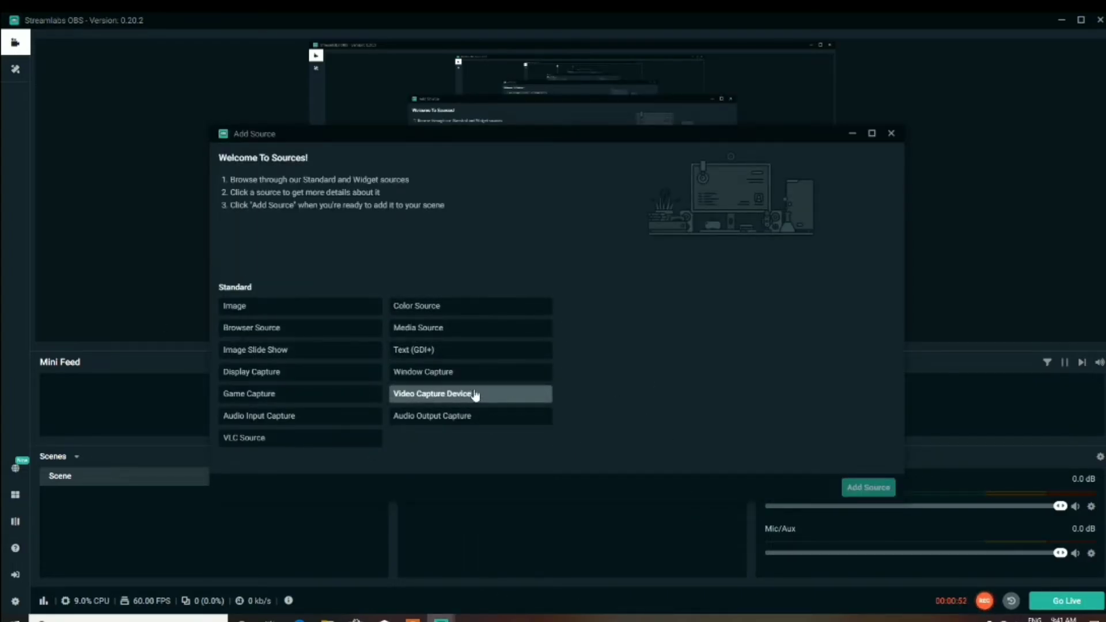
click(441, 401)
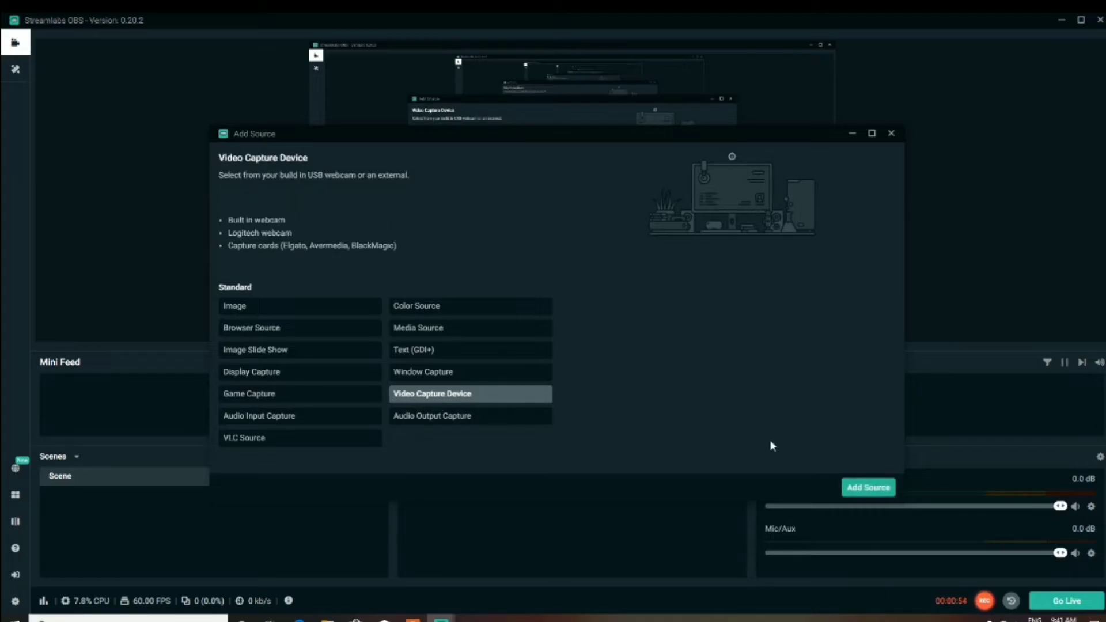
click(885, 489)
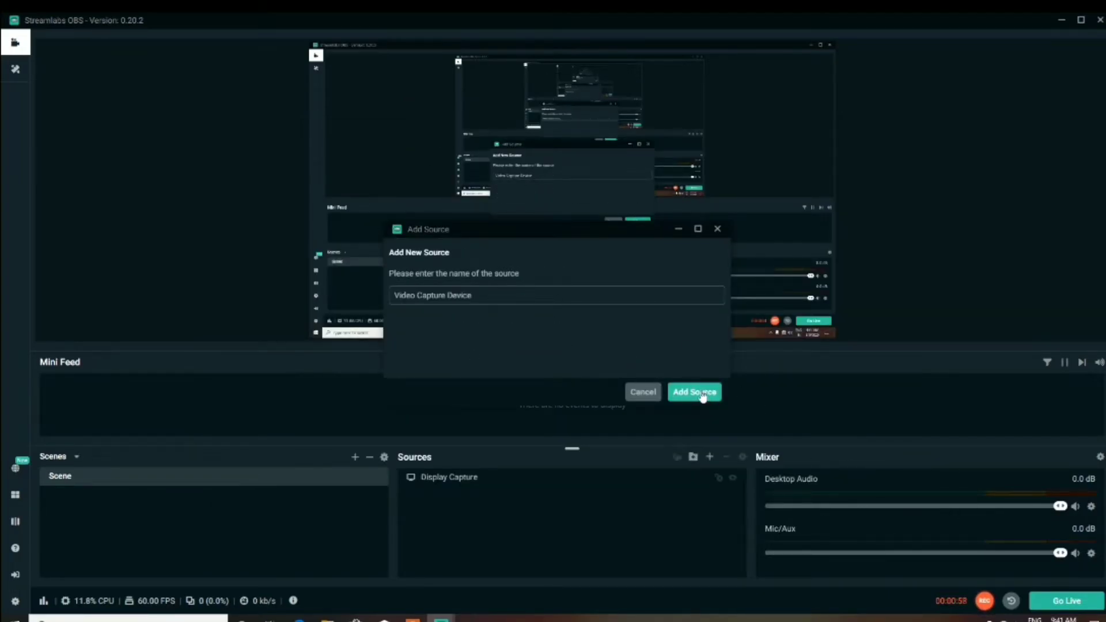
click(708, 392)
- Set the source's device to Elgato Game Capture HD and accept the remaining default settings
click(566, 233)
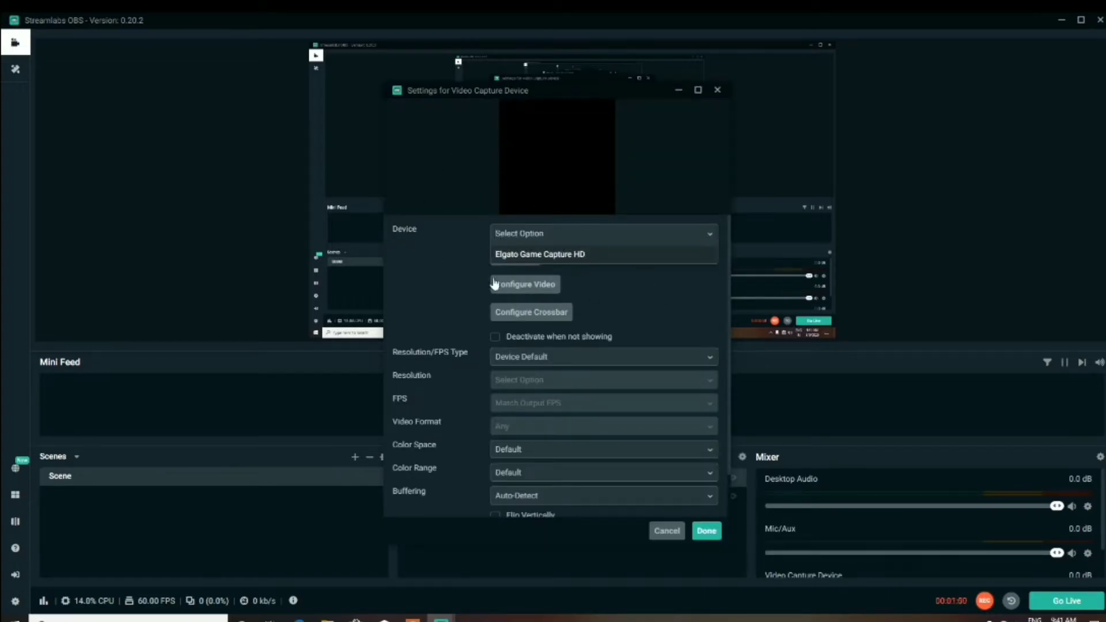
click(616, 258)
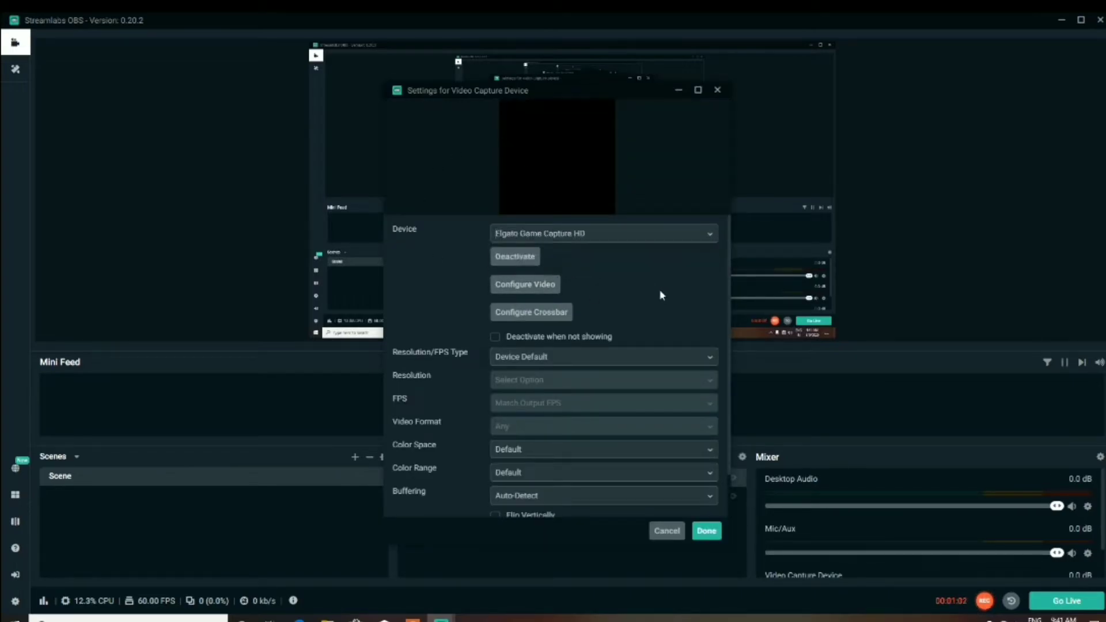
scroll(531, 331, down, 1)
scroll(647, 336, up, 1)
click(706, 530)
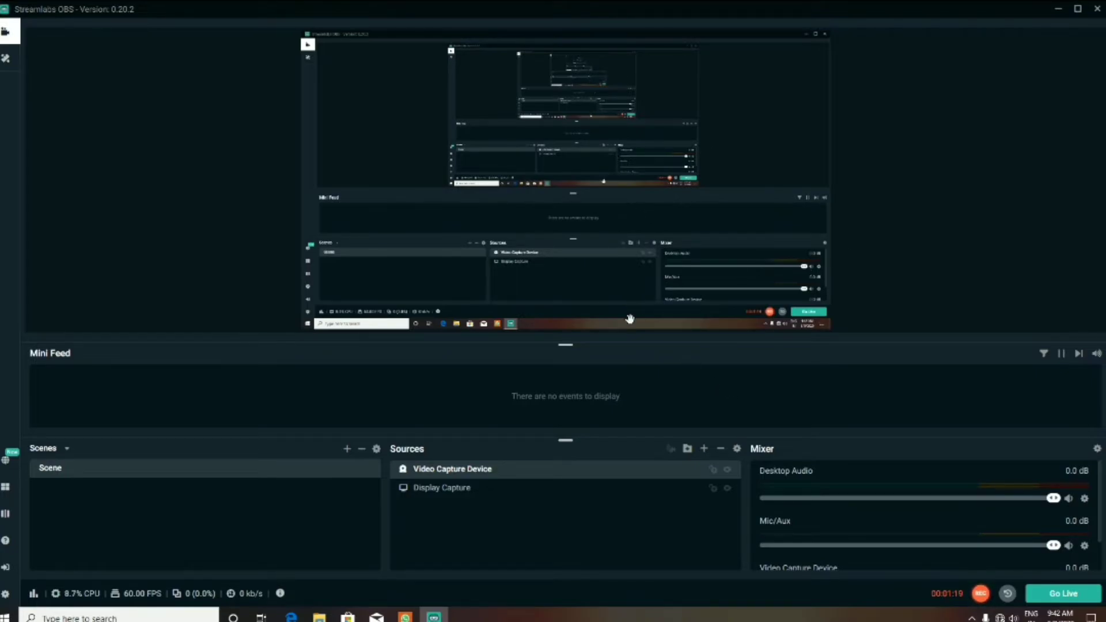
- Switch to the Dragon By OWN3D.TV scene collection
click(58, 456)
click(67, 525)
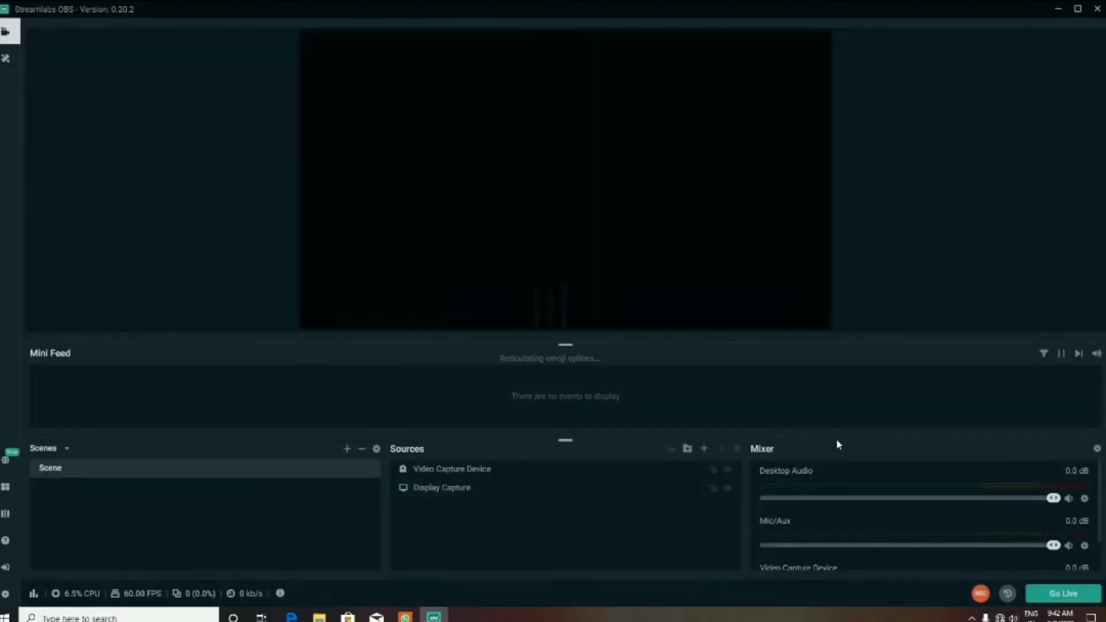
click(51, 451)
click(76, 526)
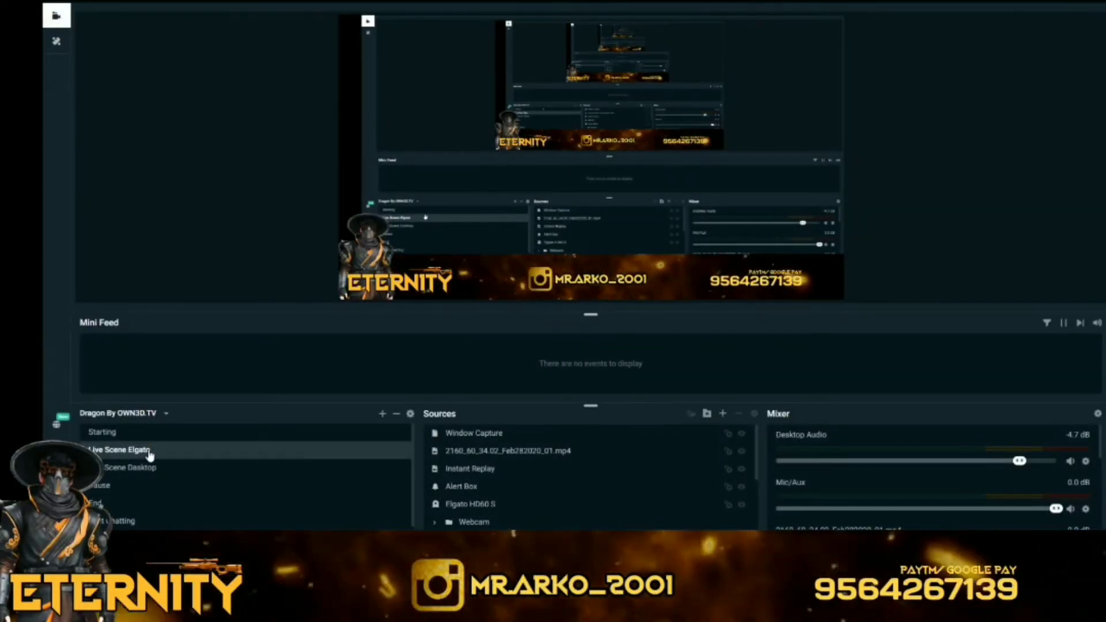
- View the Live Scene Dasktop scene and return to Live Scene Elgato to inspect its sources
click(130, 468)
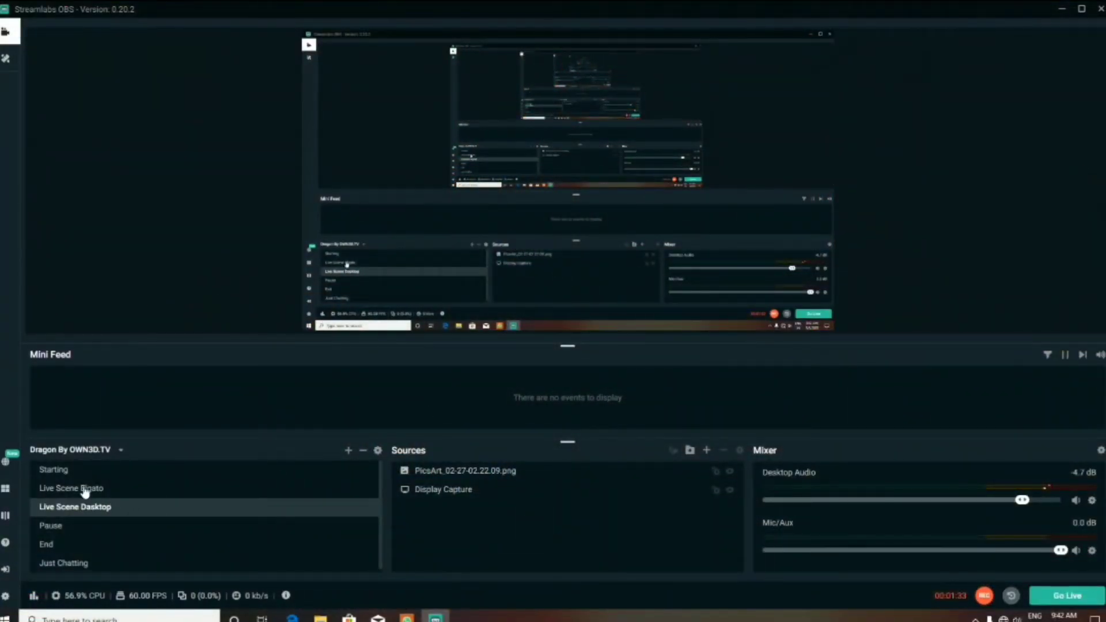
click(85, 490)
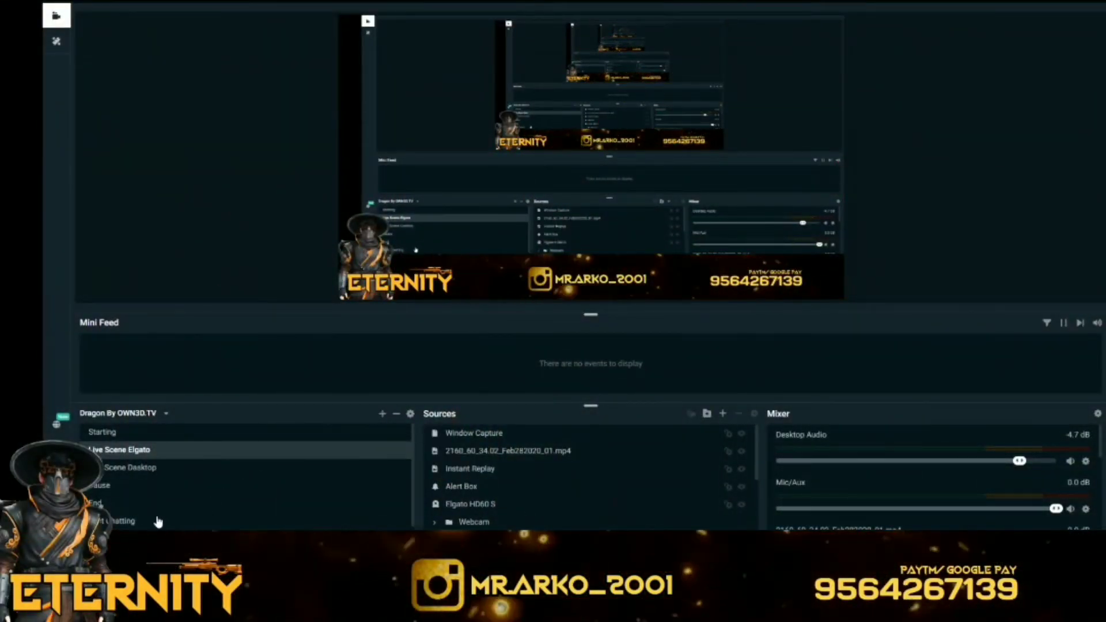
click(151, 522)
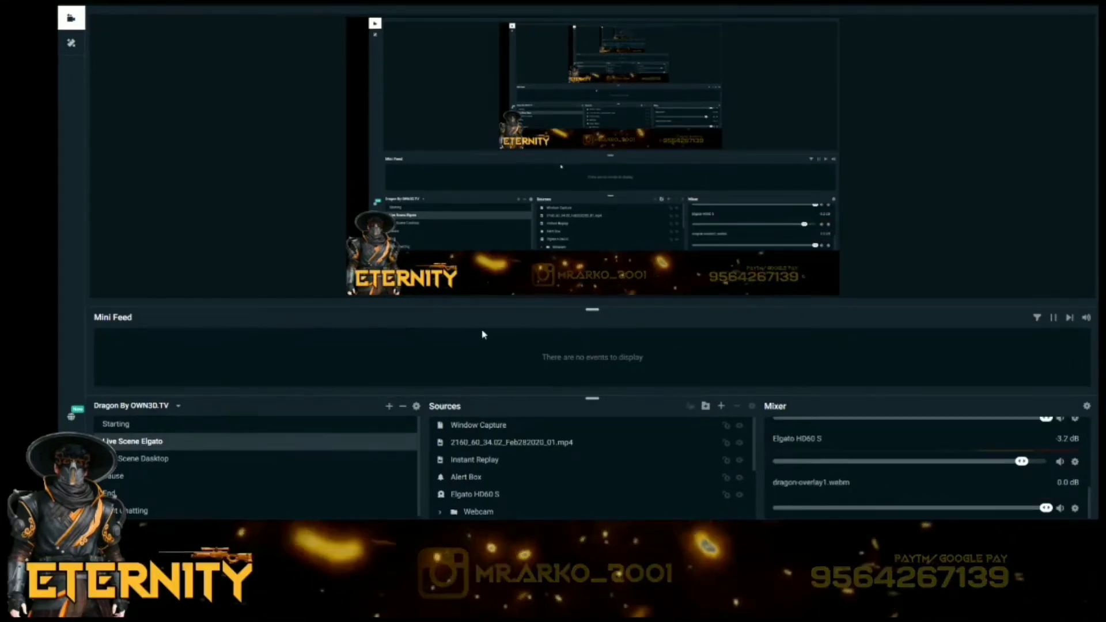
click(125, 405)
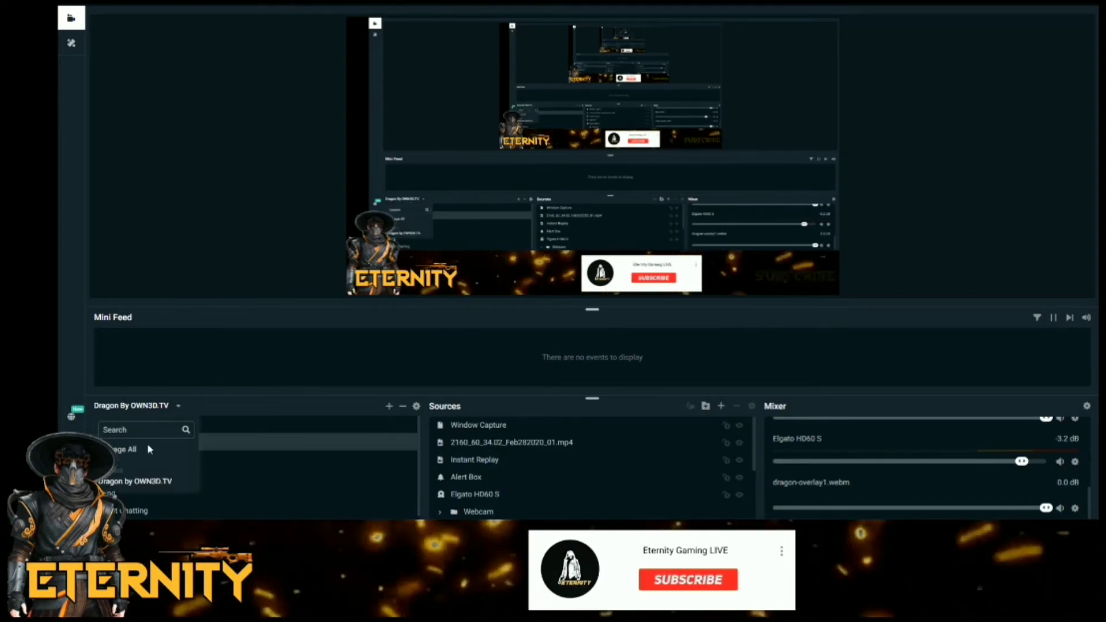
click(115, 481)
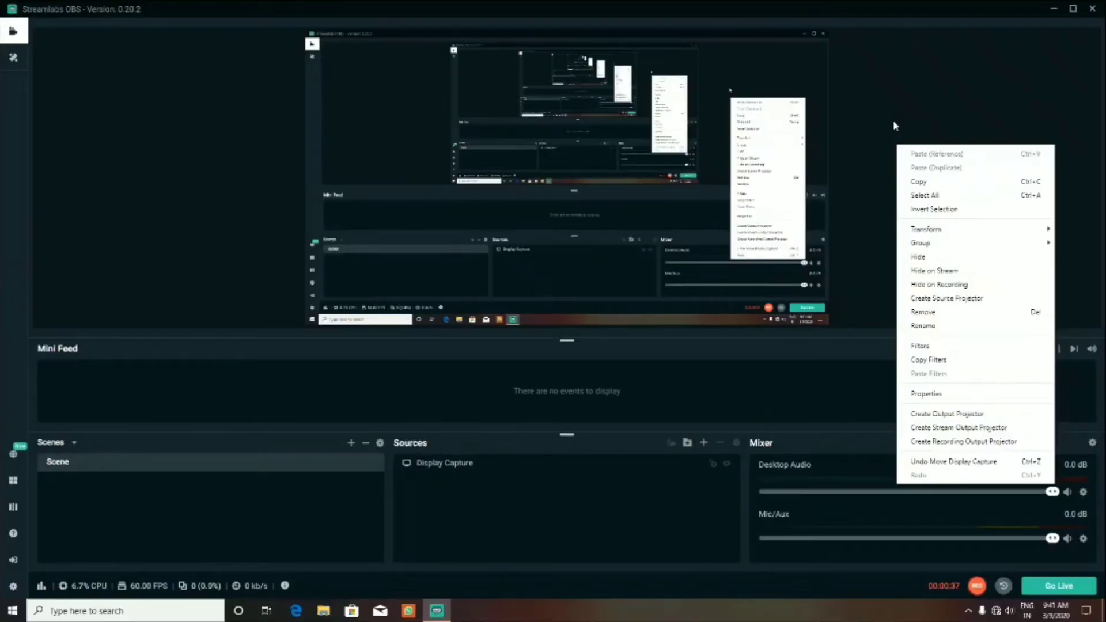
right_click(893, 120)
click(891, 118)
right_click(892, 118)
click(875, 97)
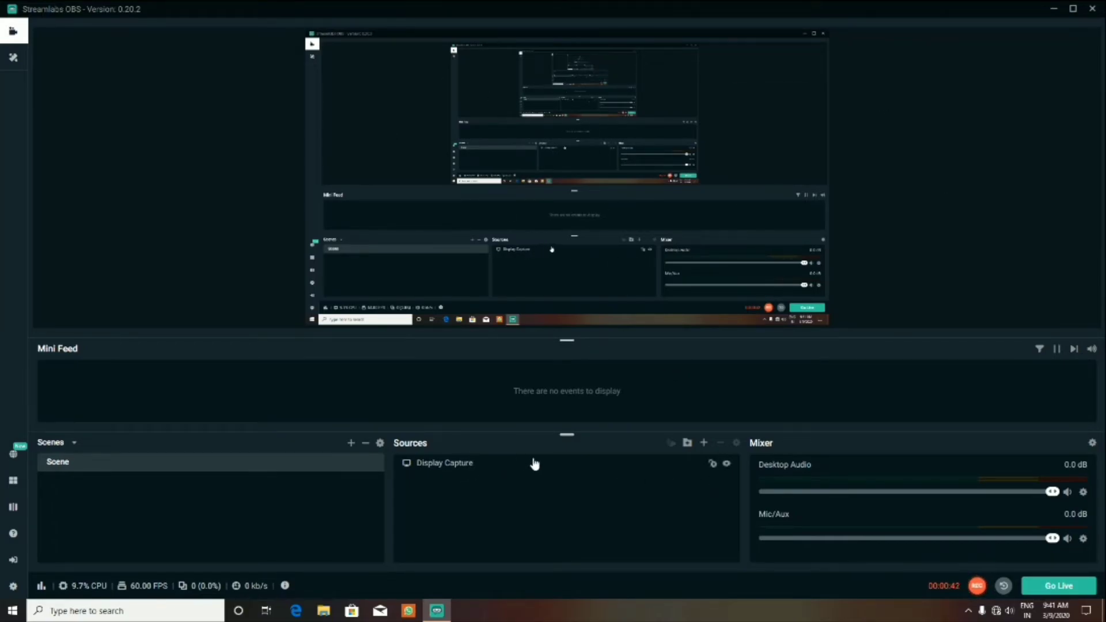
- Add a Video Capture Device source to the scene, keeping the default source name
click(704, 443)
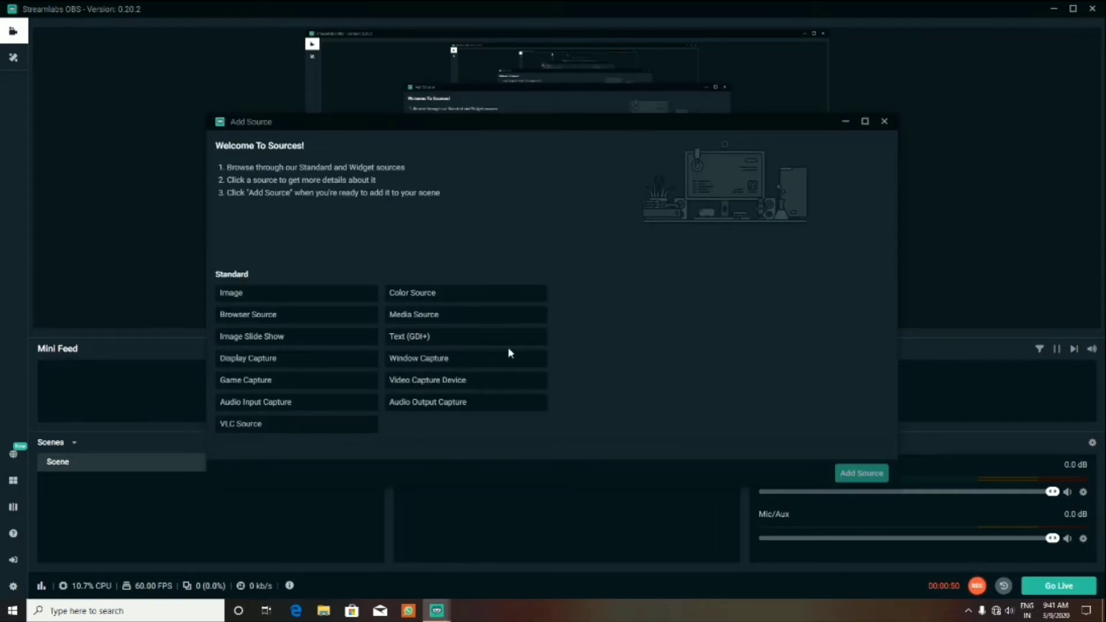
click(429, 388)
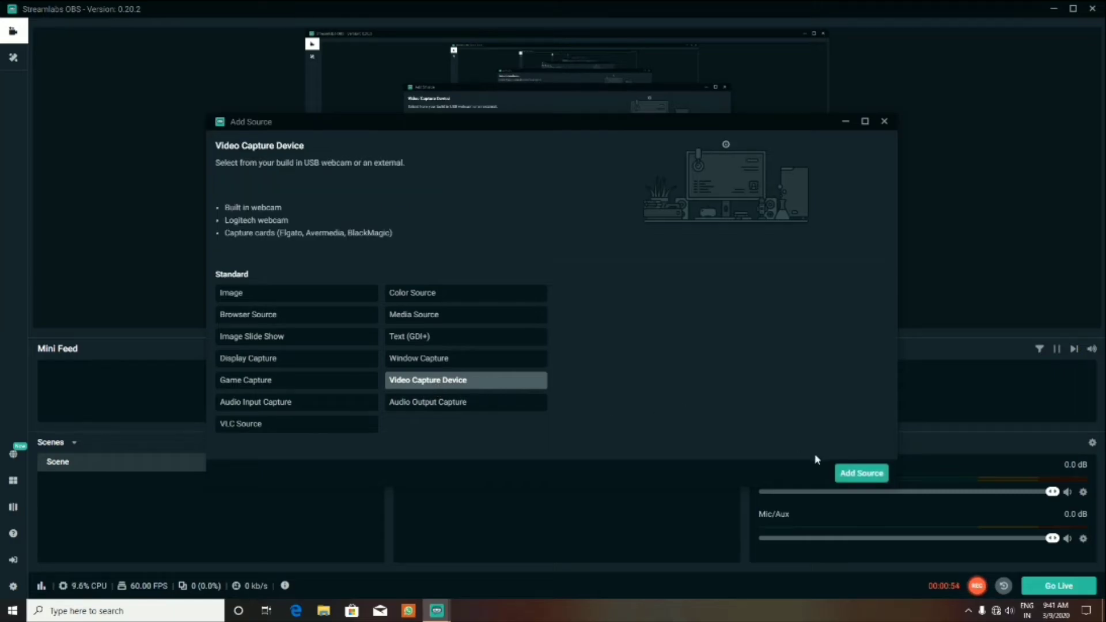
click(862, 473)
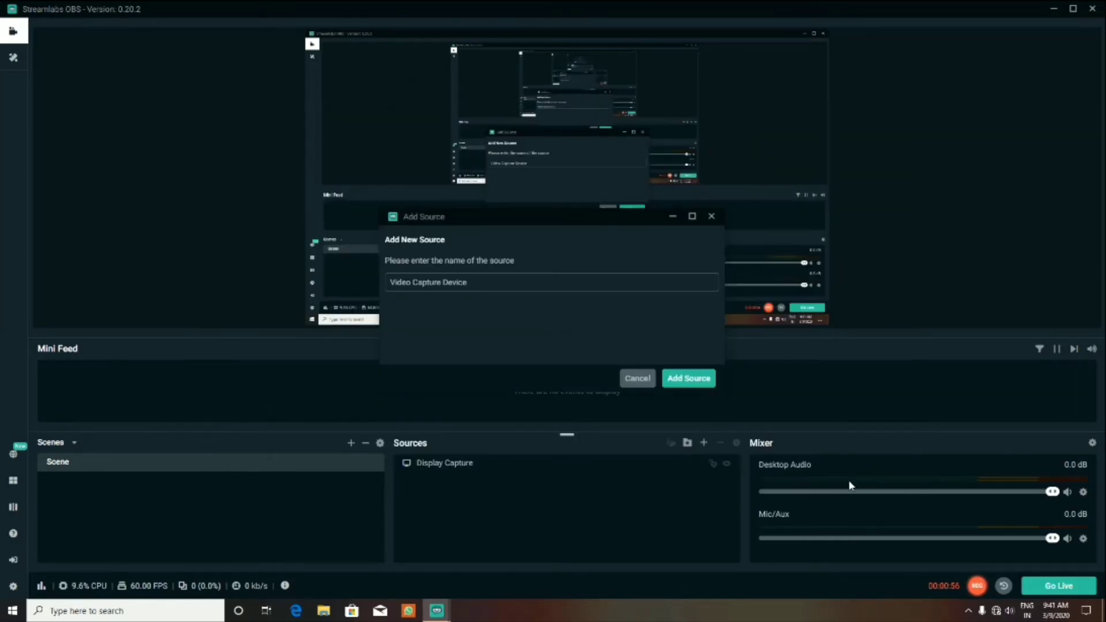
click(702, 381)
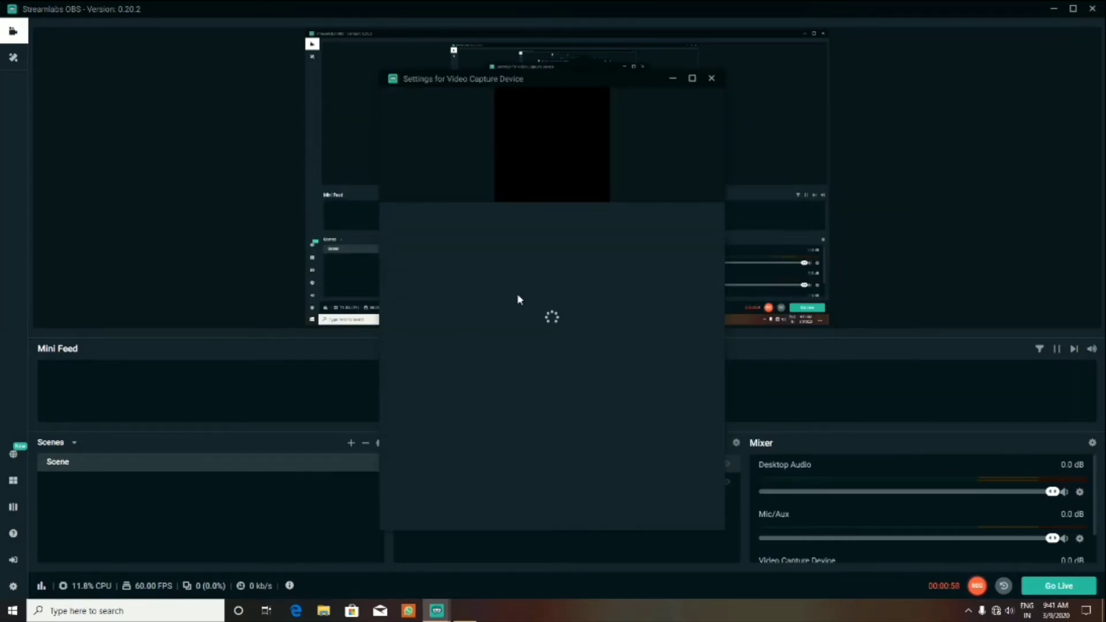
- Choose Elgato Game Capture HD as the capture device and accept the other settings at their defaults
click(561, 219)
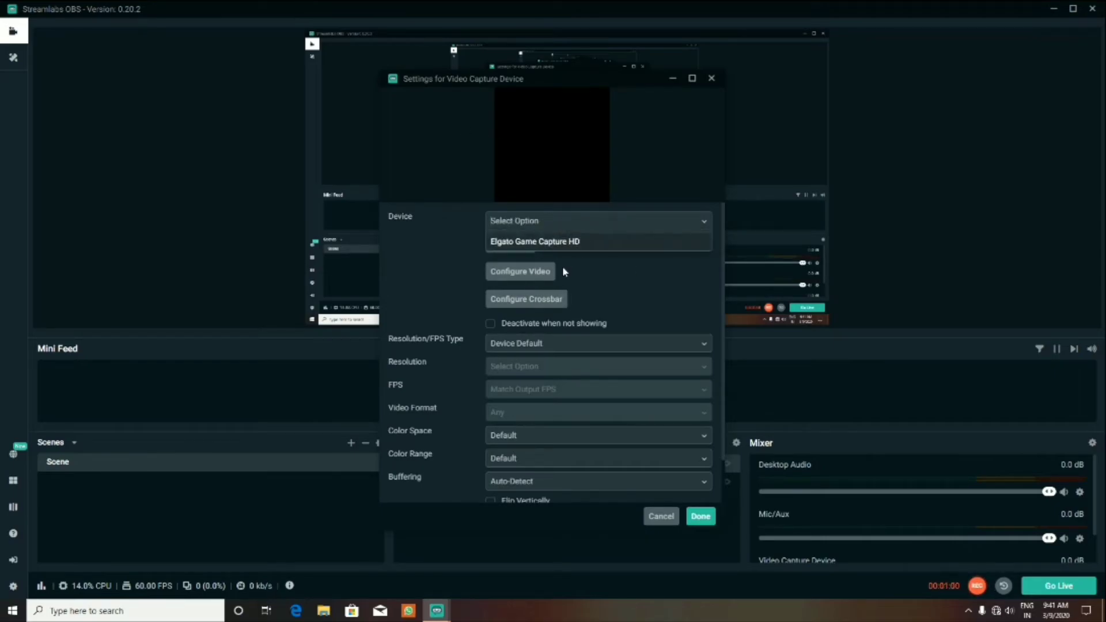
click(640, 277)
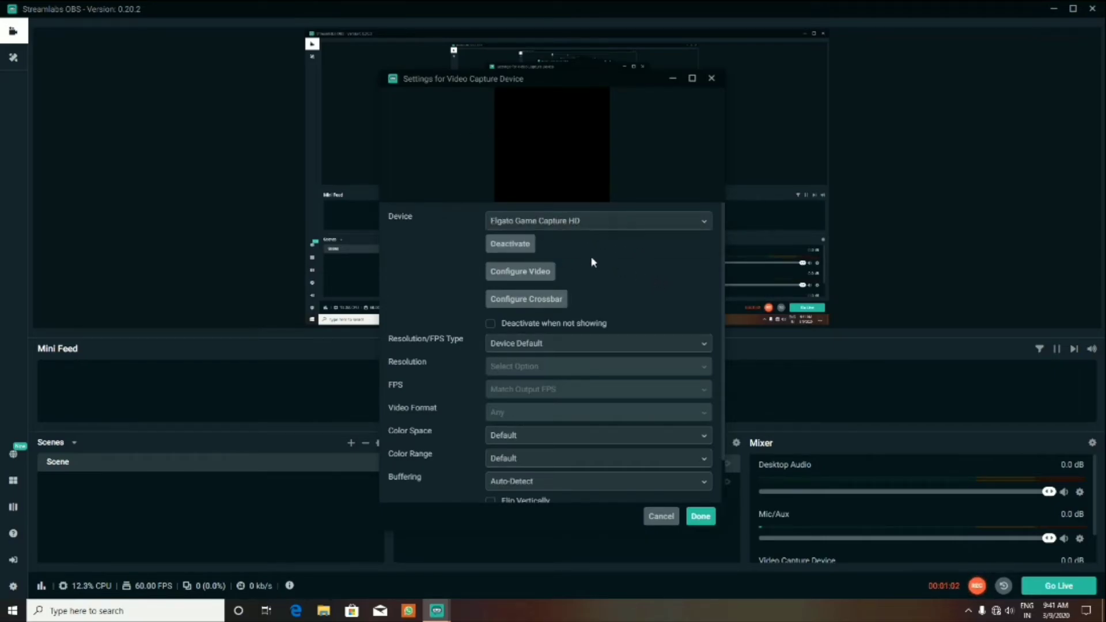
scroll(660, 314, down, 1)
scroll(638, 323, up, 1)
click(701, 516)
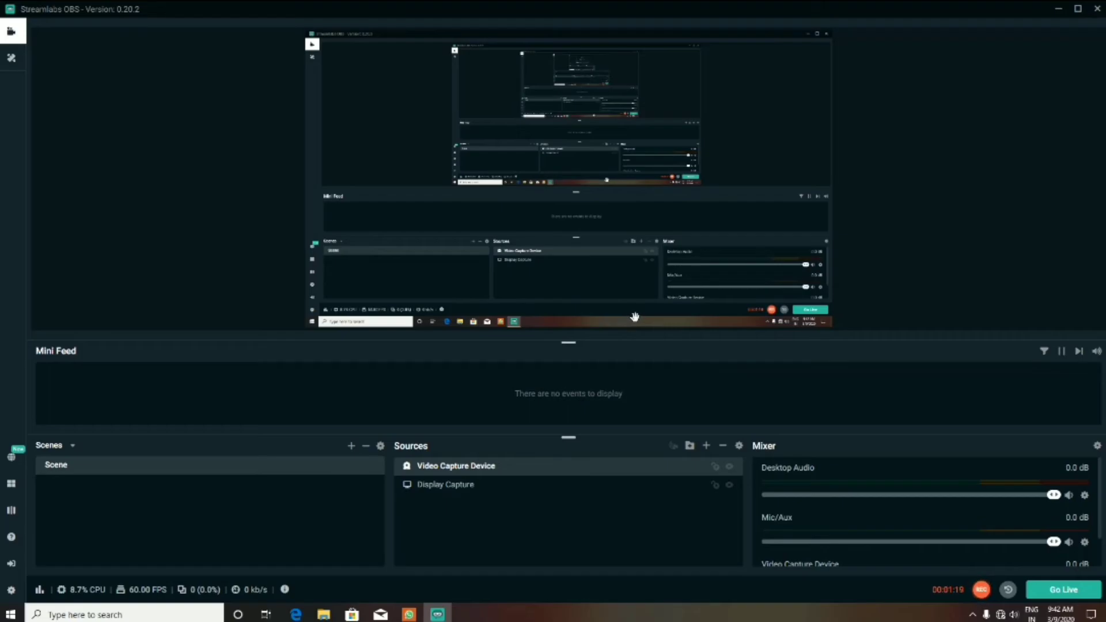
- Switch to the Dragon By OWN3D.TV scene collection and select the Live Scene Elgato scene
click(65, 451)
click(72, 519)
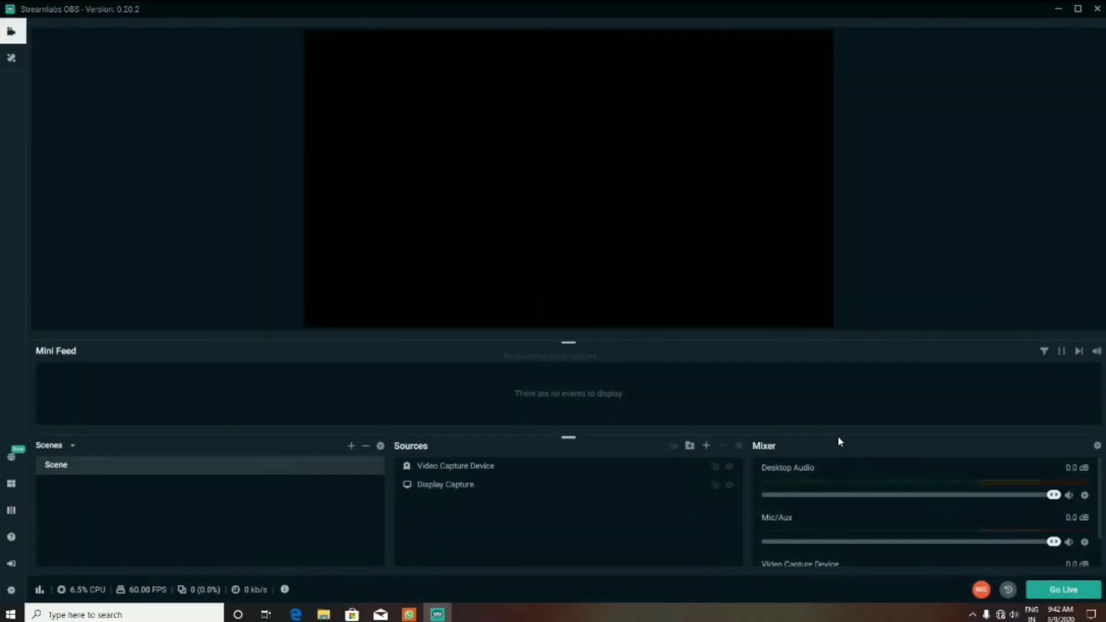
click(50, 450)
click(82, 519)
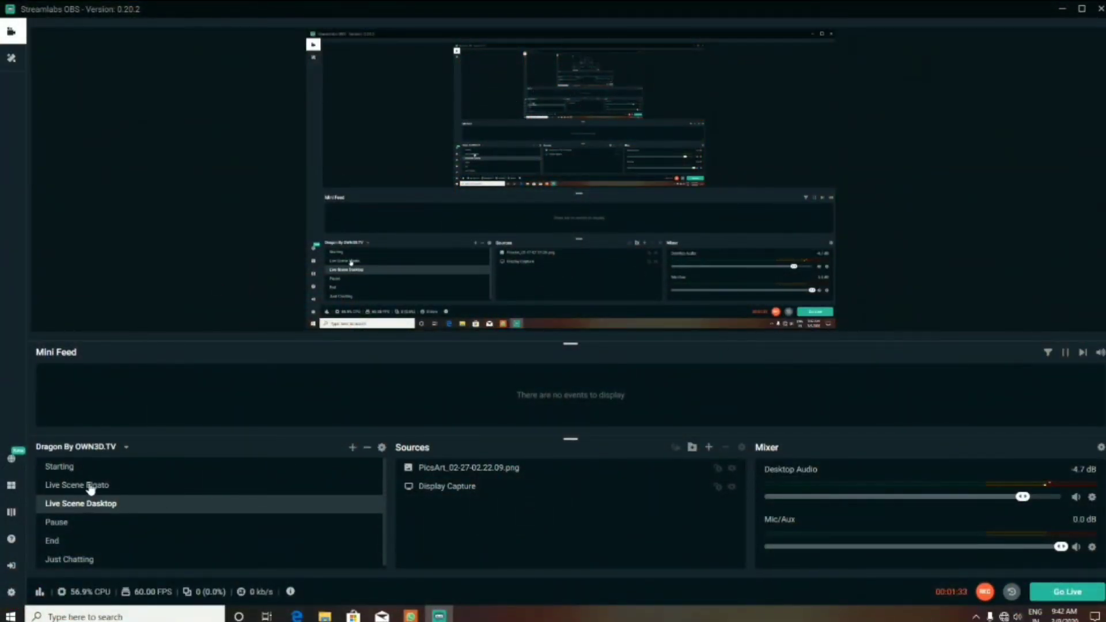
click(91, 485)
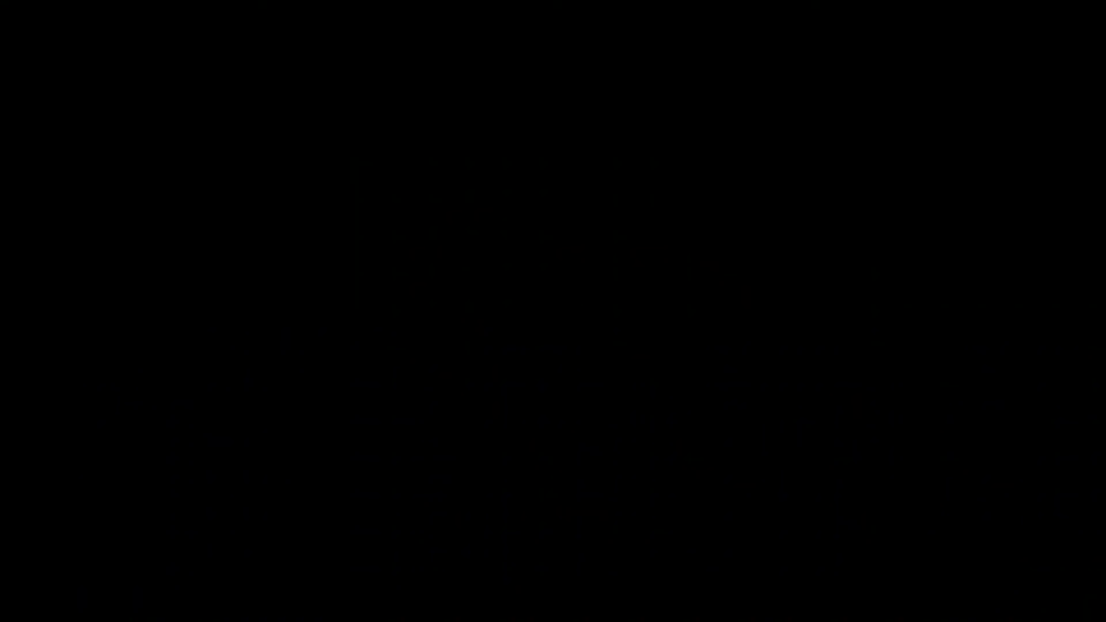